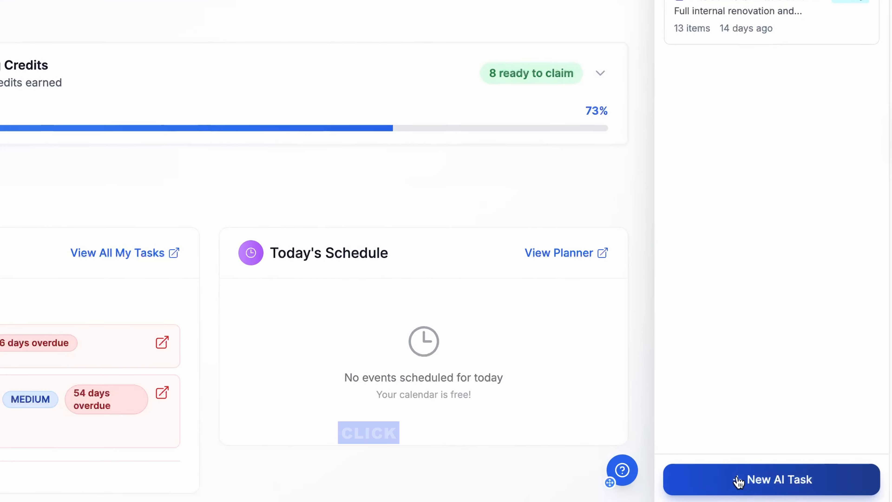
Start a new AI quote task for creating a new quote from scratch
click(739, 480)
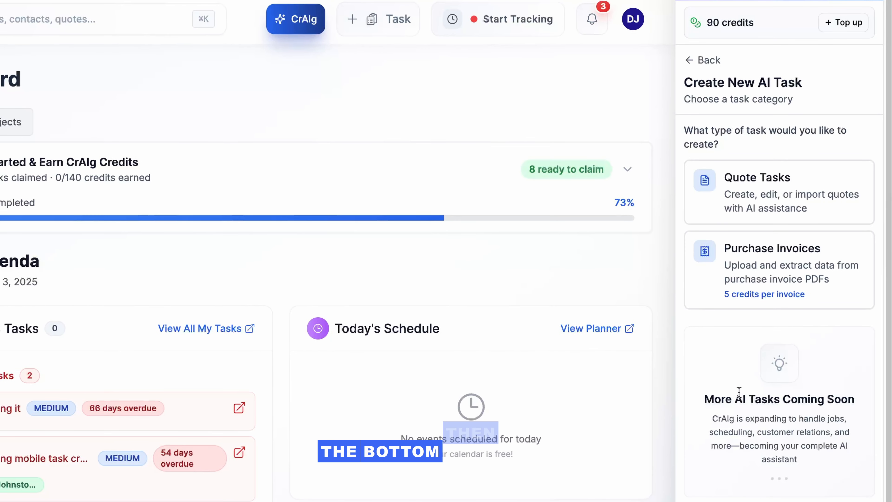
click(748, 202)
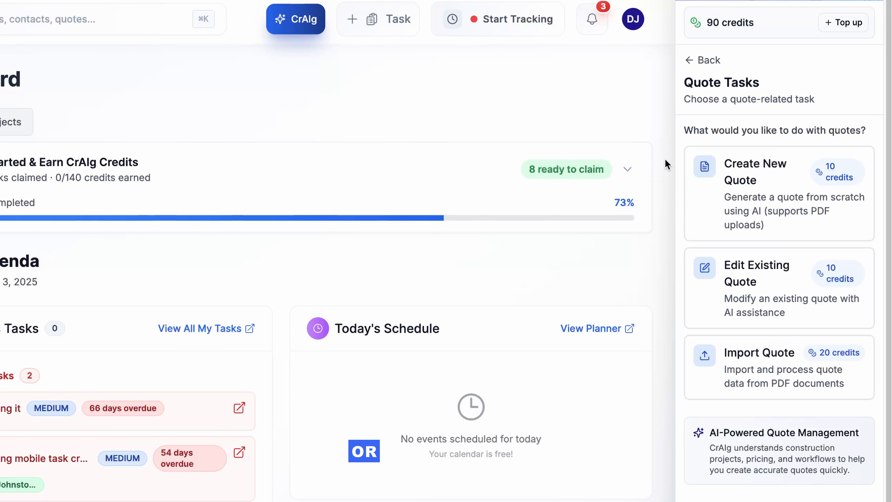
click(749, 168)
Link the new quote to the first customer listed and to that customer's saved address
click(751, 168)
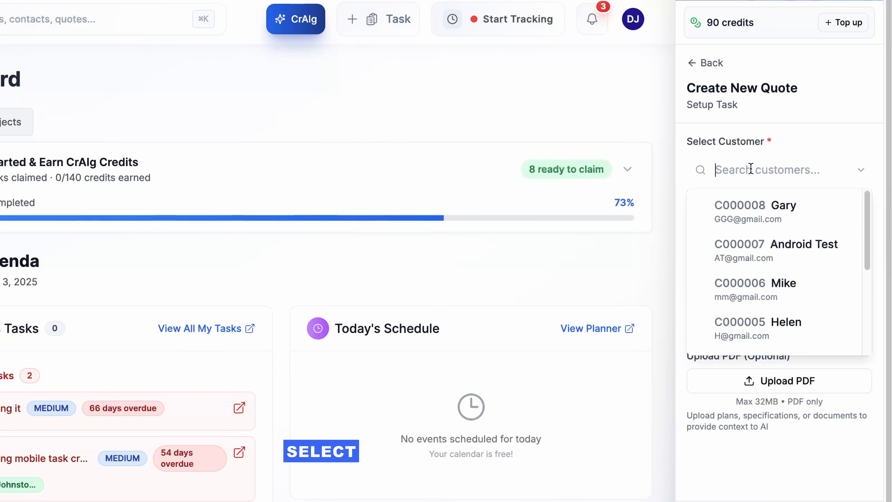
click(753, 211)
click(756, 246)
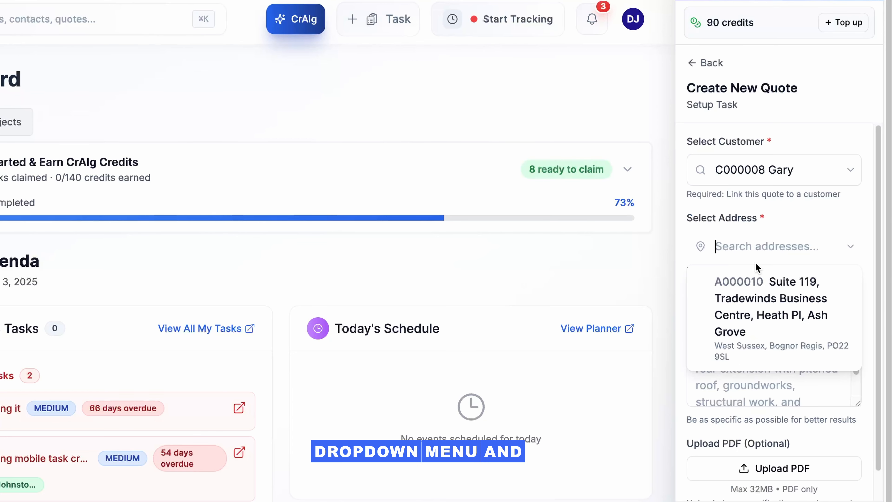
click(758, 294)
Enter the AI instructions "A 40-square-metre rear extension with a pitched roof using FLB bricks." and send them to the AI
click(735, 356)
text(A 40-square-metre rear extension with a pitched roof)
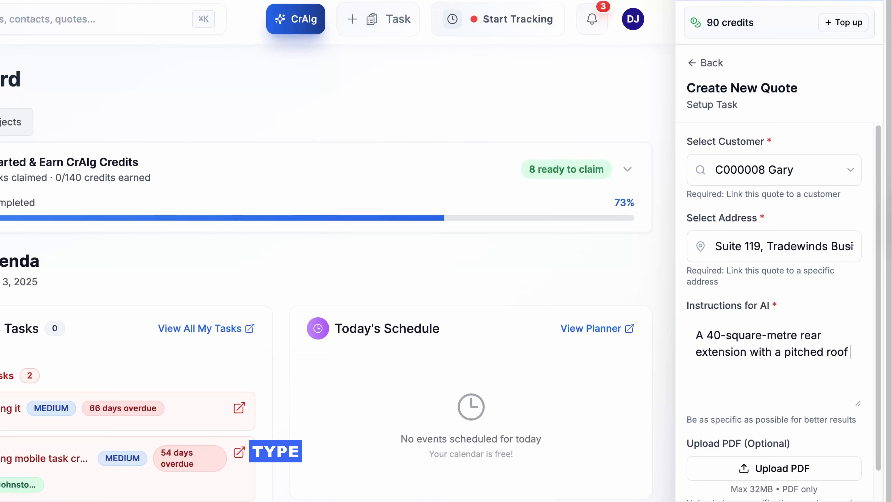
text(using FLB bricks.)
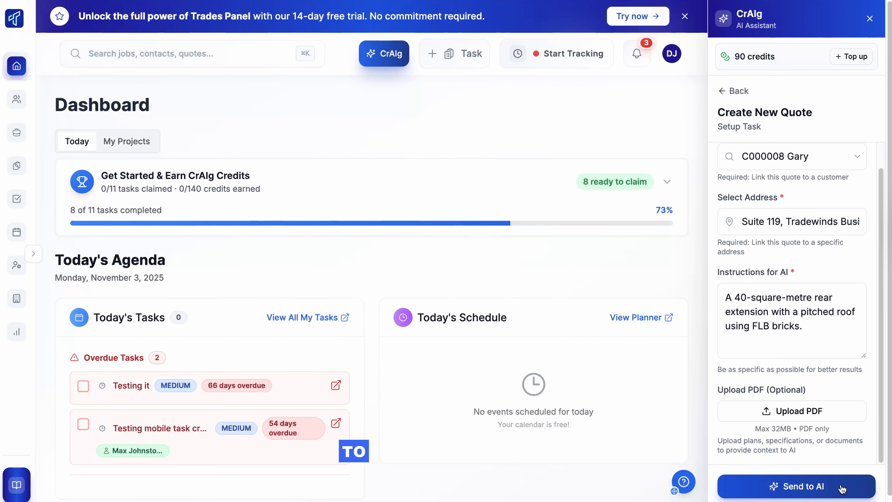
click(840, 490)
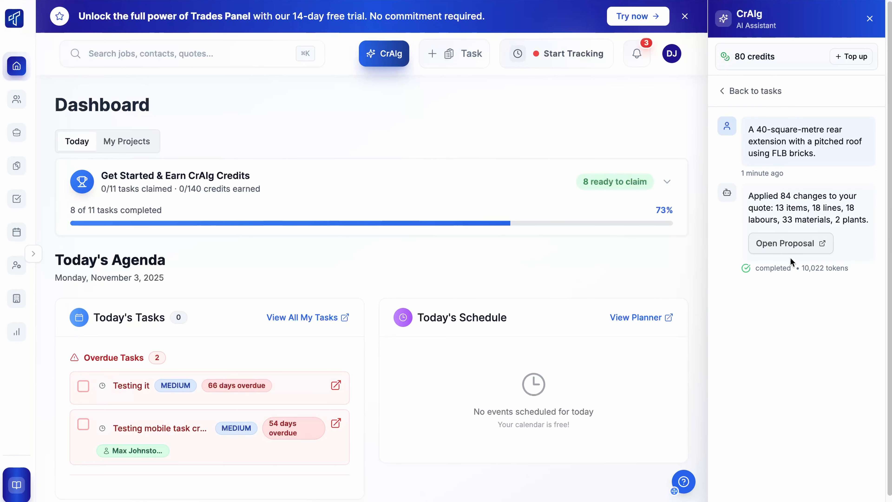
Open the AI-generated proposal without the assistant alongside and set its Valid Until date to Dec 8, 2025
click(790, 244)
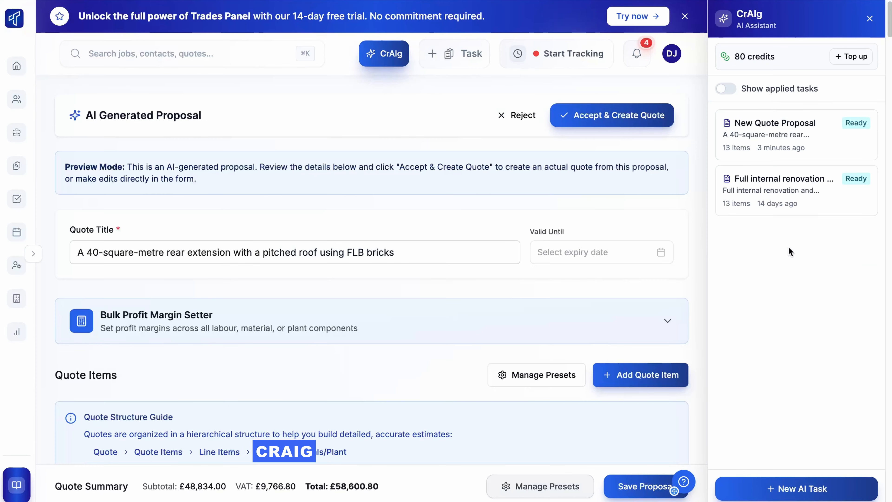
click(870, 18)
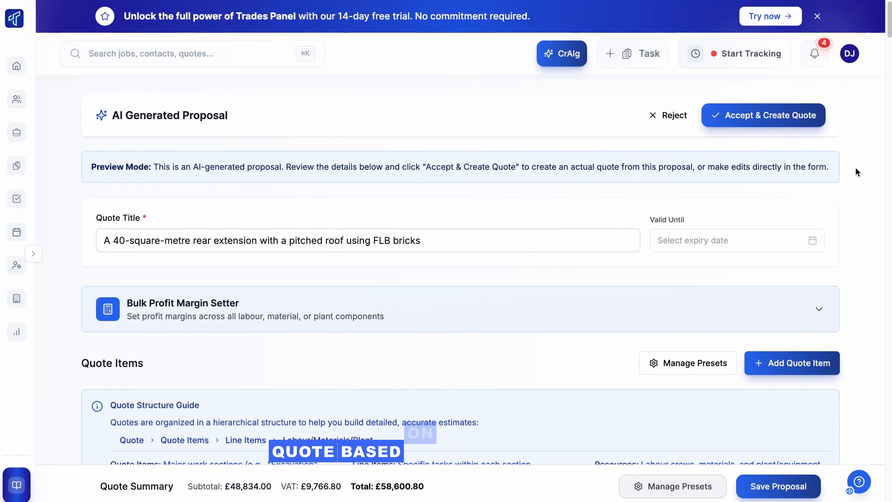
click(776, 243)
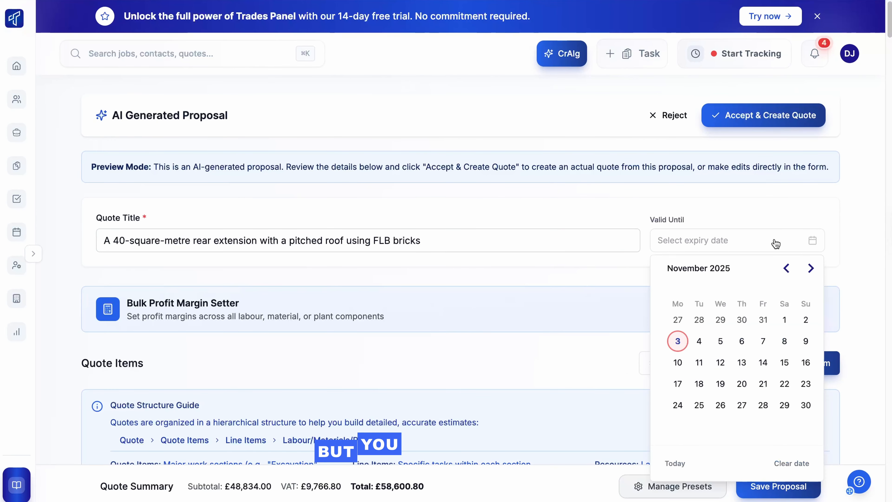
click(810, 269)
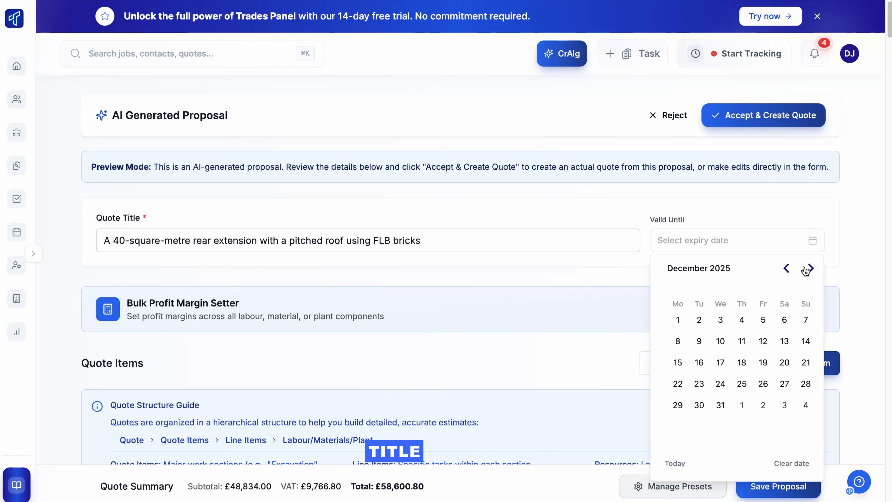
click(678, 342)
Review the proposal's quote items and their line items, from Site Setup & Preliminaries to Final Clean & Handover
scroll(605, 308, down, 9)
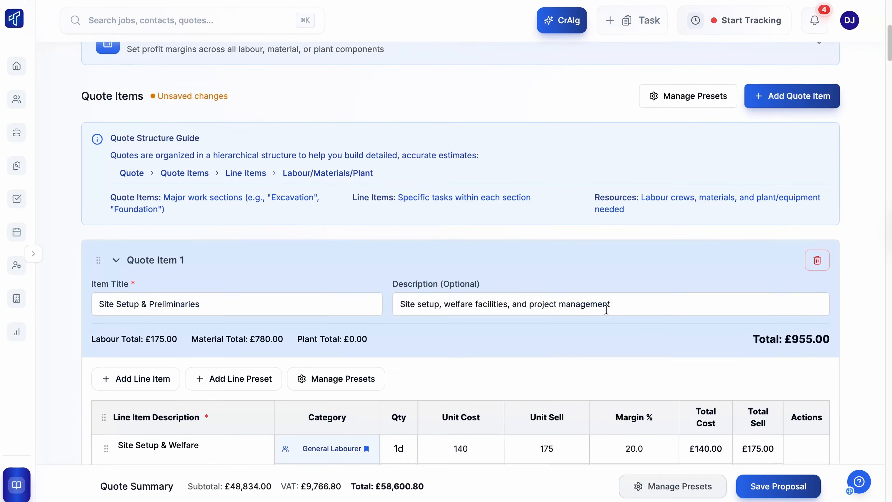
scroll(606, 310, down, 9)
scroll(608, 314, down, 9)
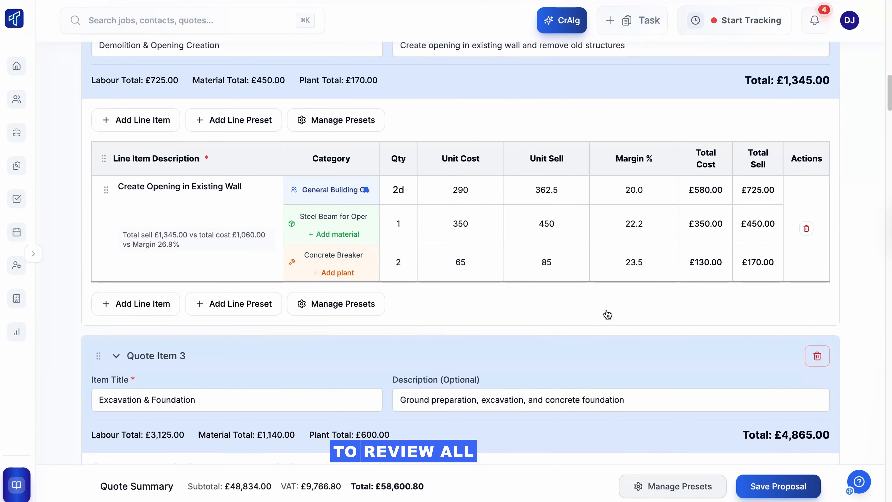
scroll(608, 314, down, 8)
scroll(608, 314, down, 18)
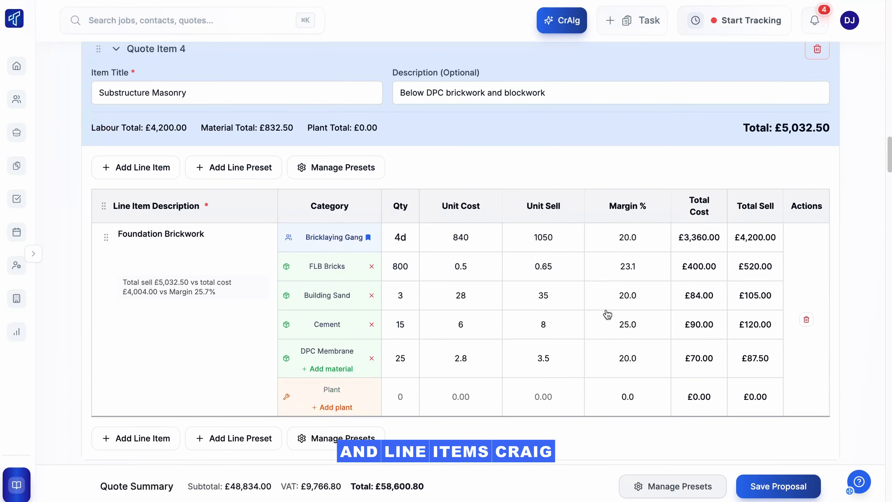
scroll(607, 314, down, 9)
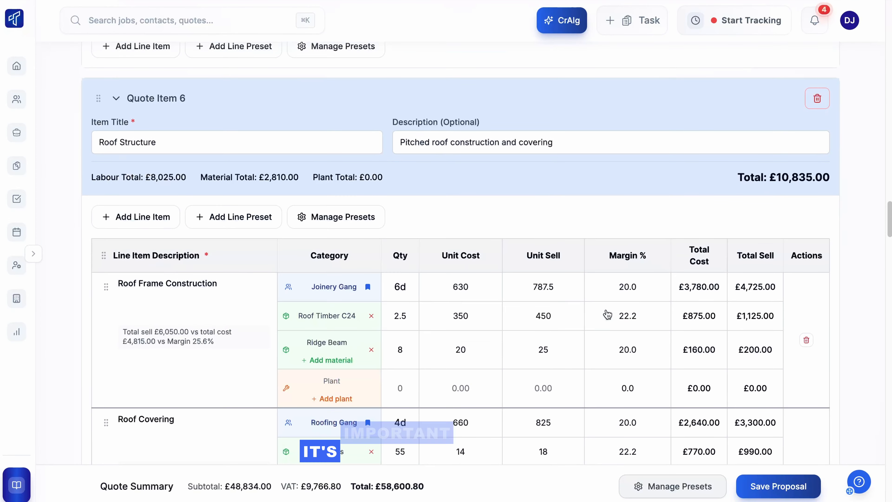
scroll(607, 308, down, 20)
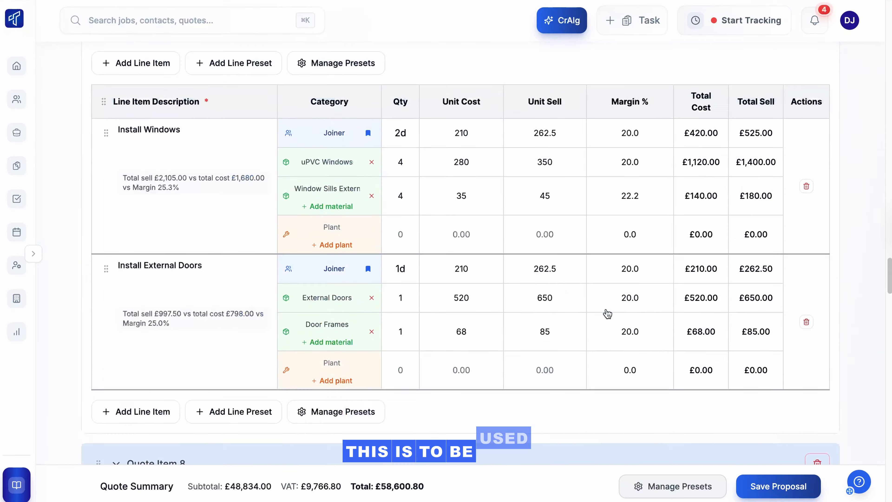
scroll(608, 314, down, 20)
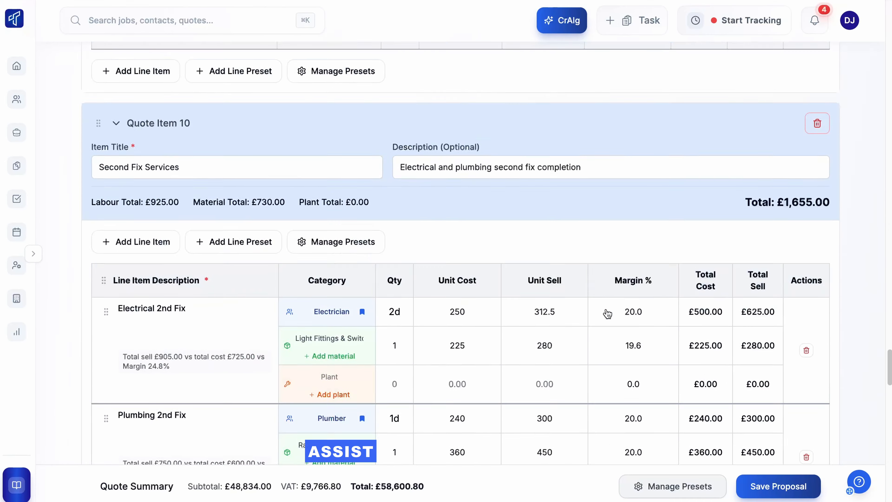
scroll(606, 309, down, 10)
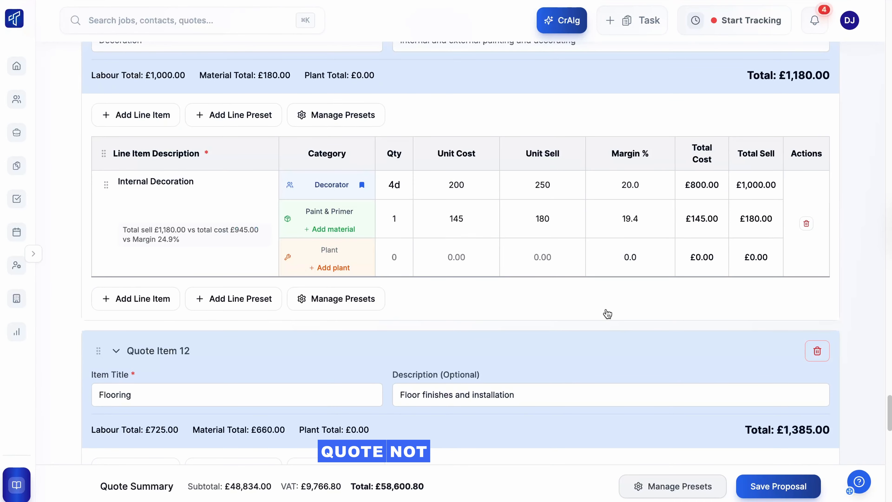
scroll(615, 305, down, 5)
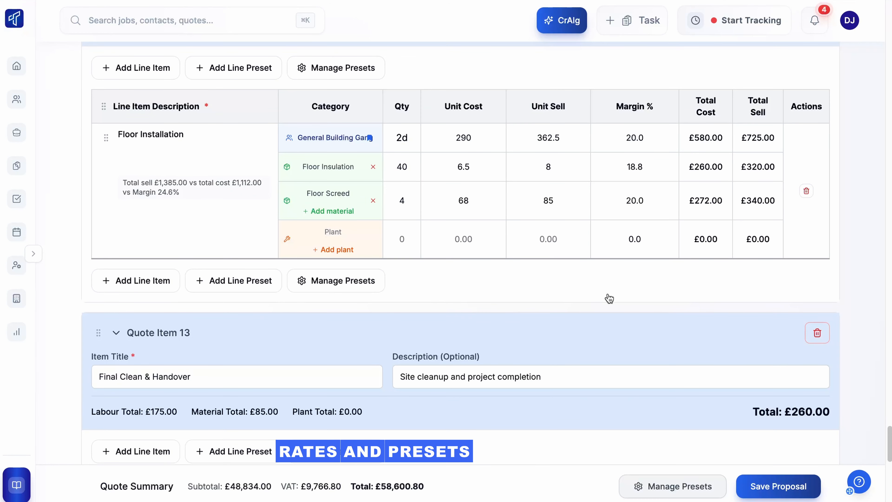
scroll(610, 298, up, 2)
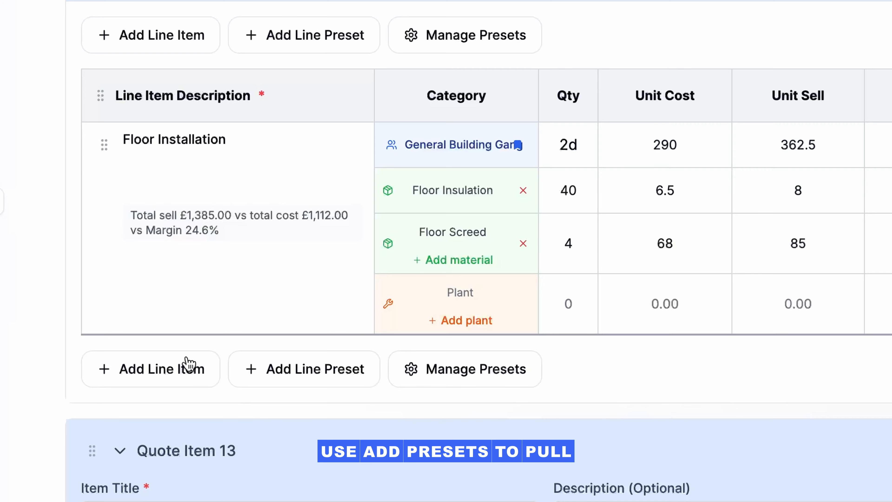
Add an empty line item to the Flooring quote item and delete it again
click(189, 364)
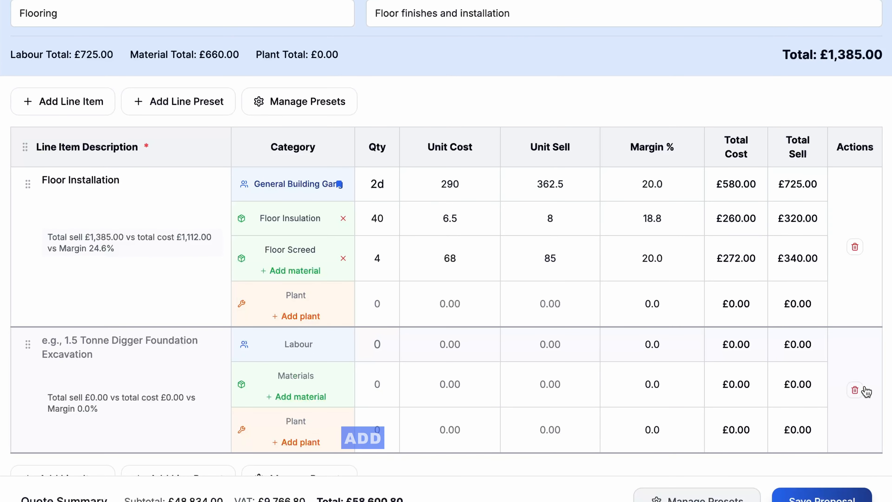
click(856, 390)
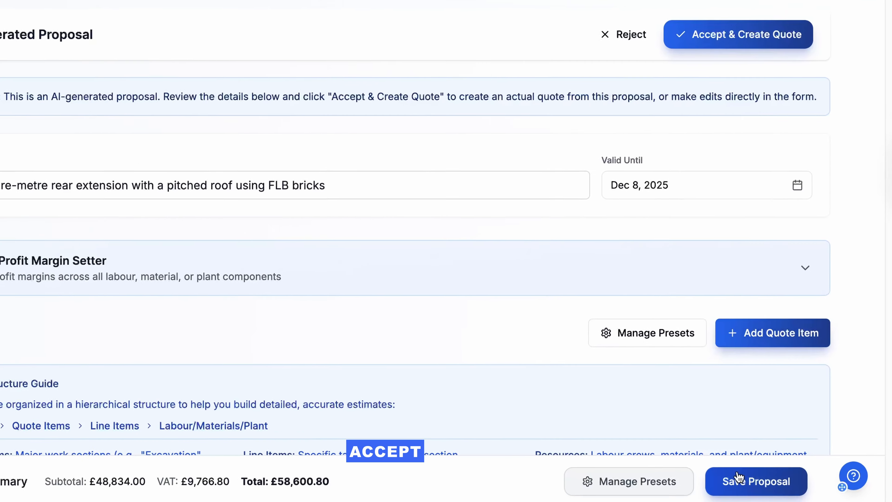
Save the rear extension proposal and accept it to create the quote
click(689, 478)
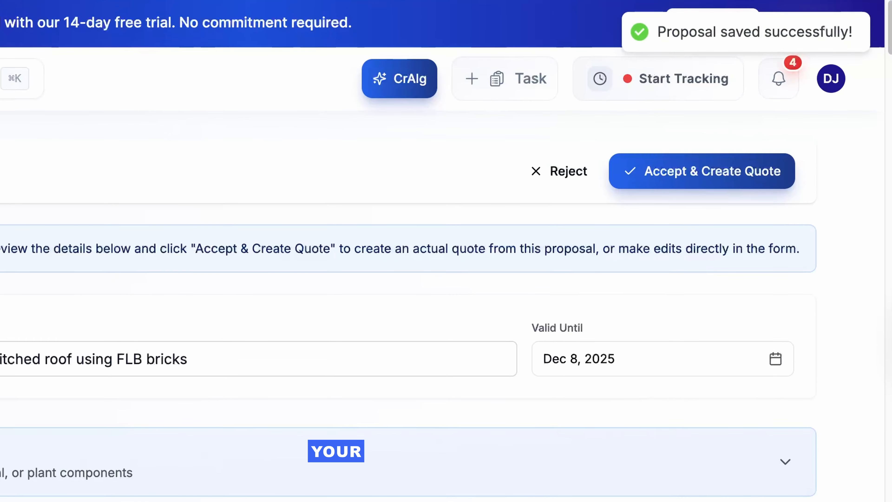
click(663, 171)
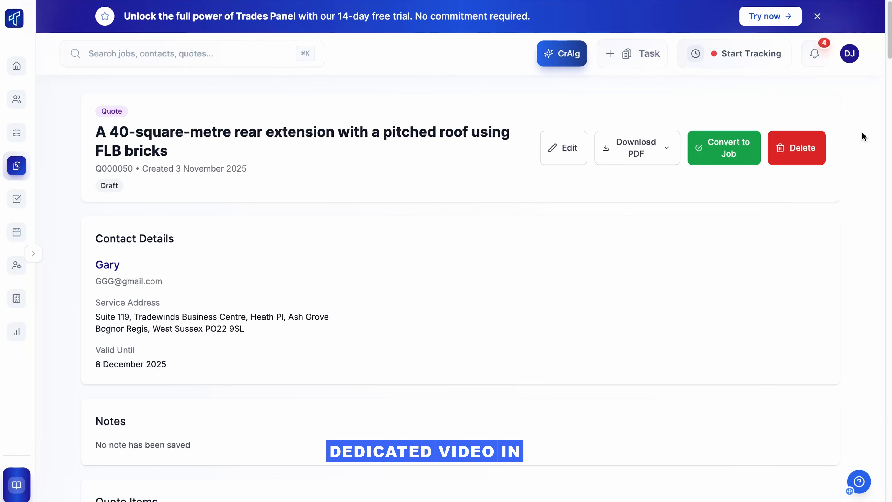
Start a new AI task for editing an existing quote and choose the 40-square-metre rear extension quote
click(561, 60)
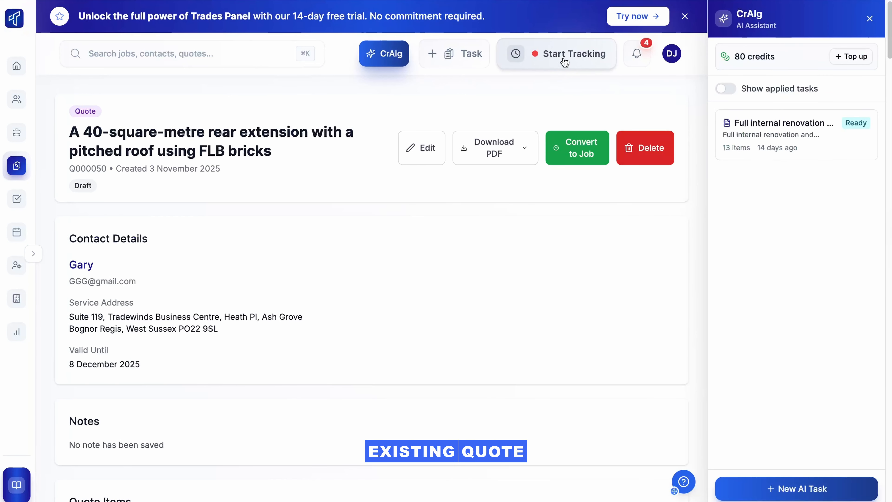
click(771, 480)
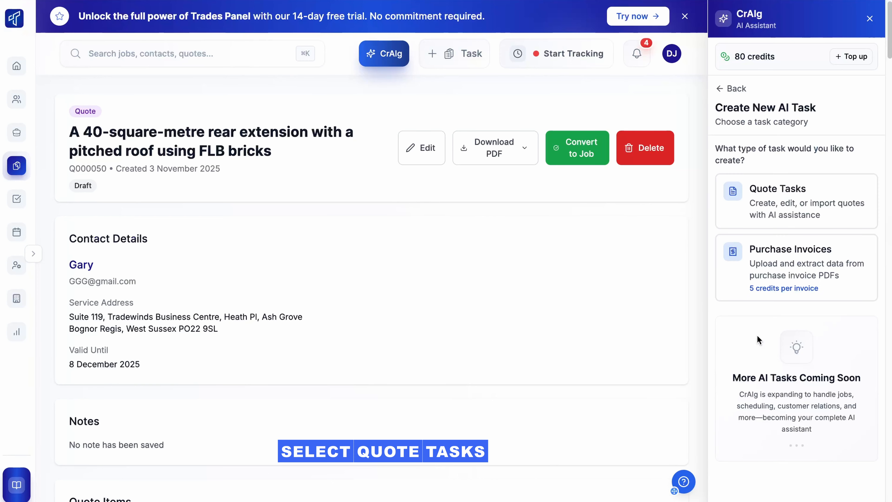
click(755, 199)
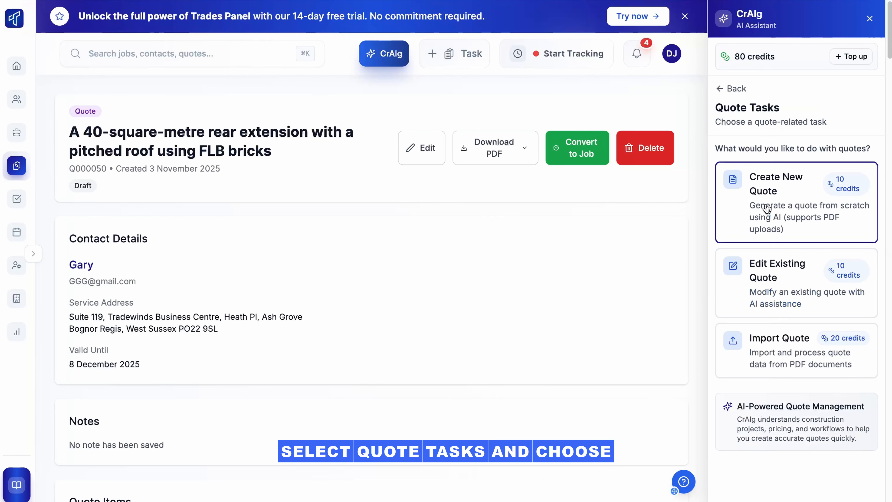
click(771, 287)
click(775, 185)
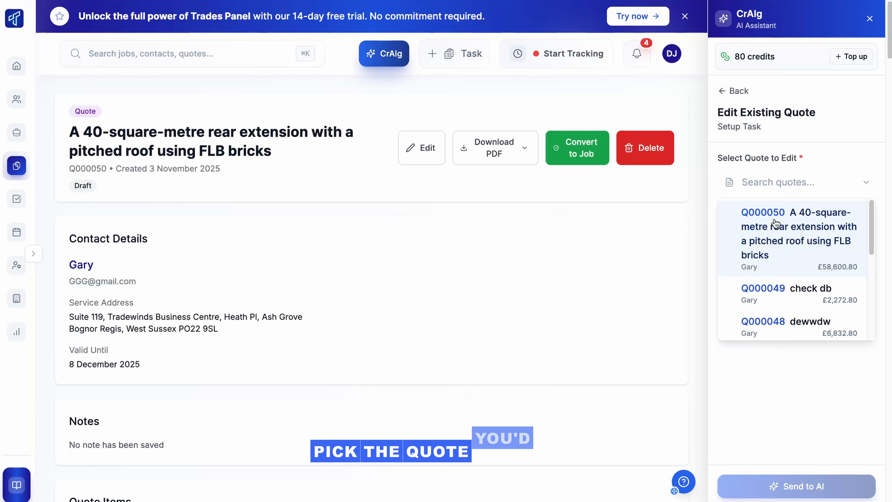
click(774, 215)
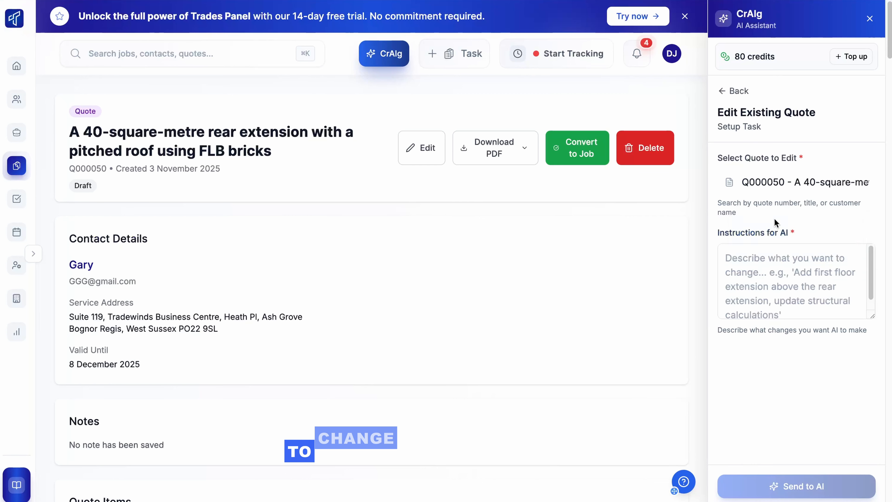
Enter the AI instruction "Add in a skylight to the extension" and send it to the AI
click(769, 263)
text(Add in a skylight to the extension)
click(791, 486)
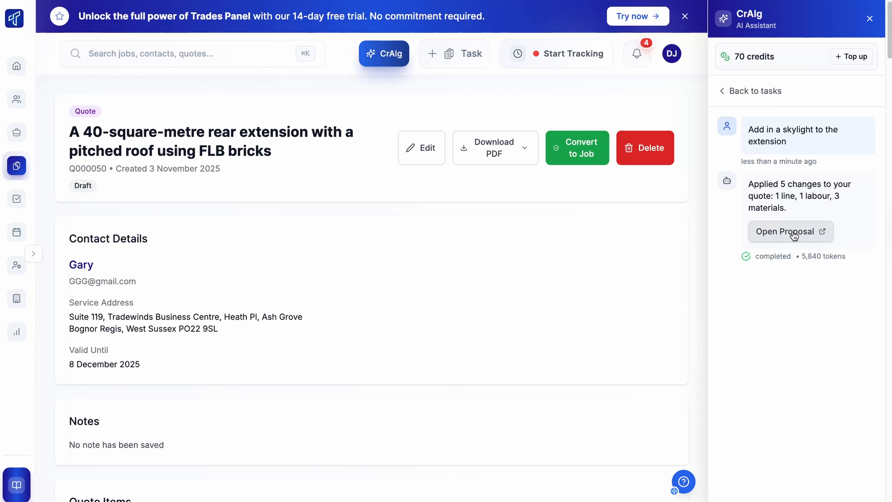
Open the proposal for the skylight edit, save it and accept it to update the quote
click(793, 232)
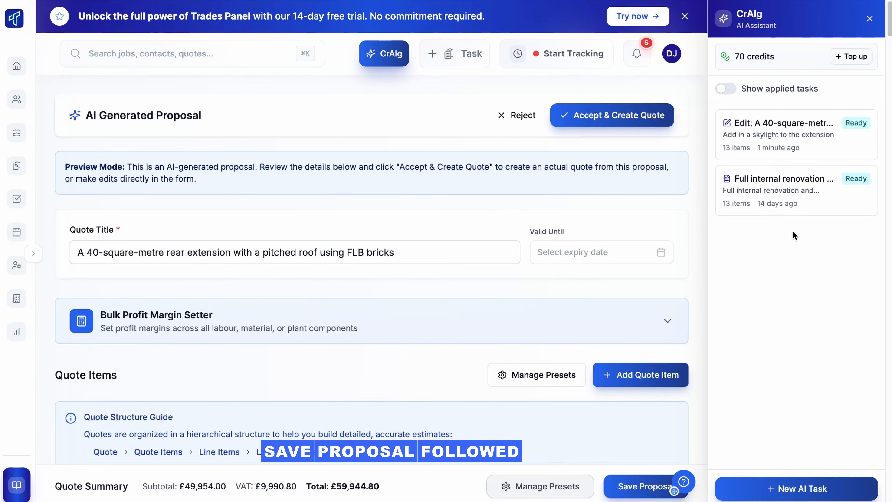
click(870, 18)
click(755, 486)
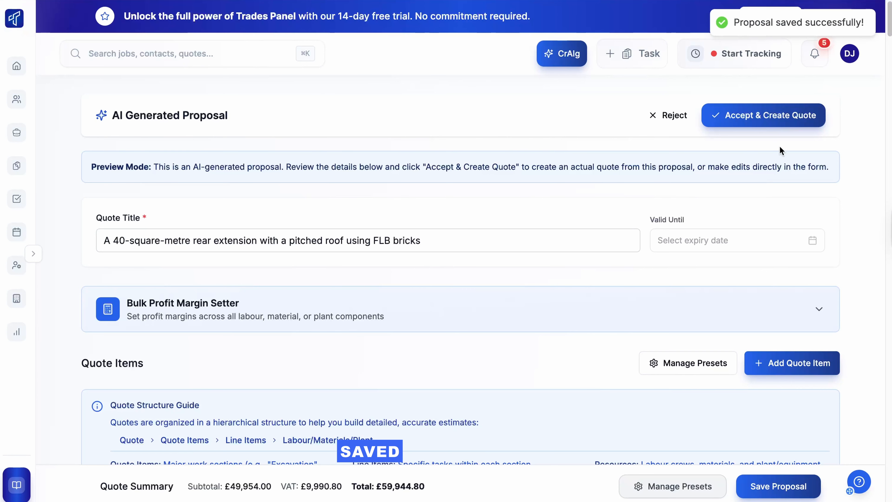
click(766, 117)
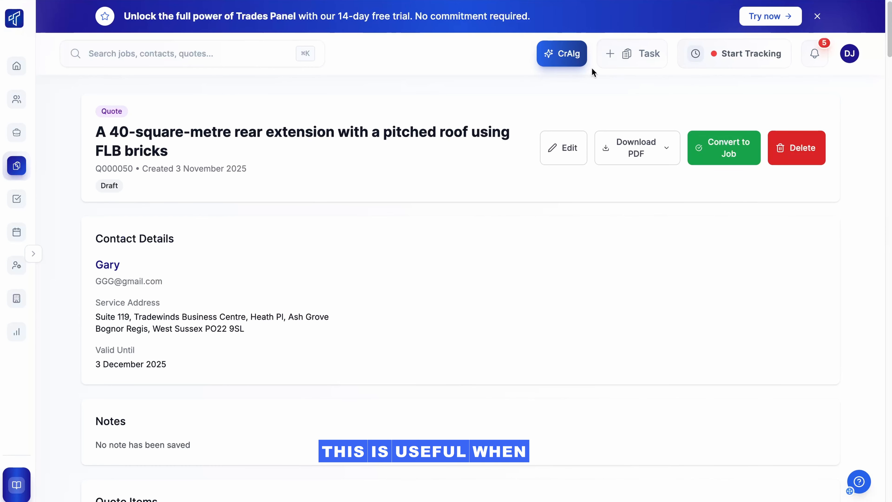
Start a new CrAIg quote task for importing a quote
click(569, 54)
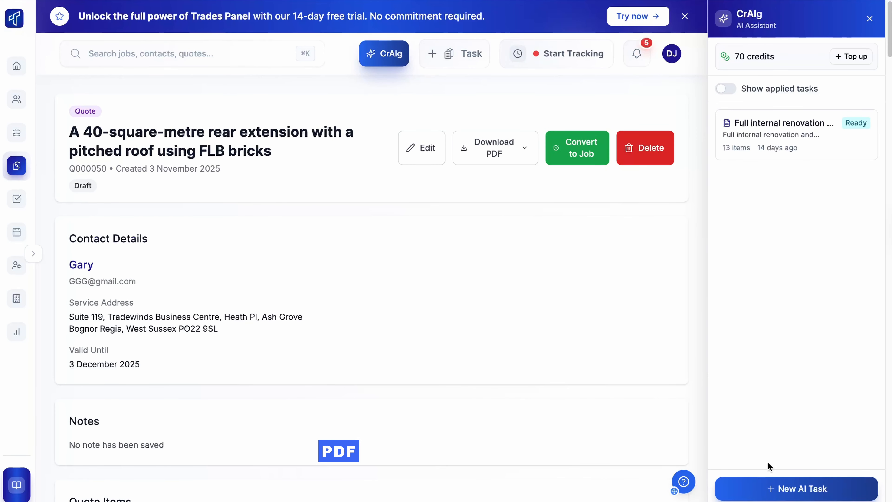
click(762, 487)
click(769, 194)
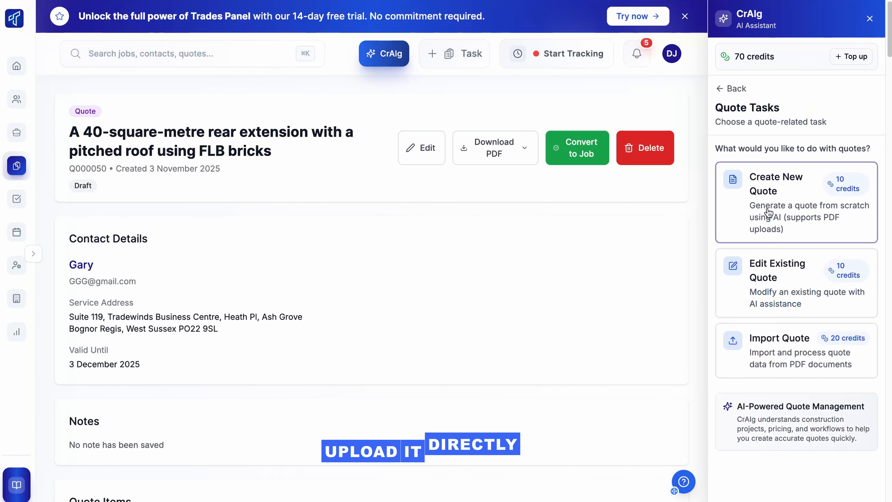
click(765, 346)
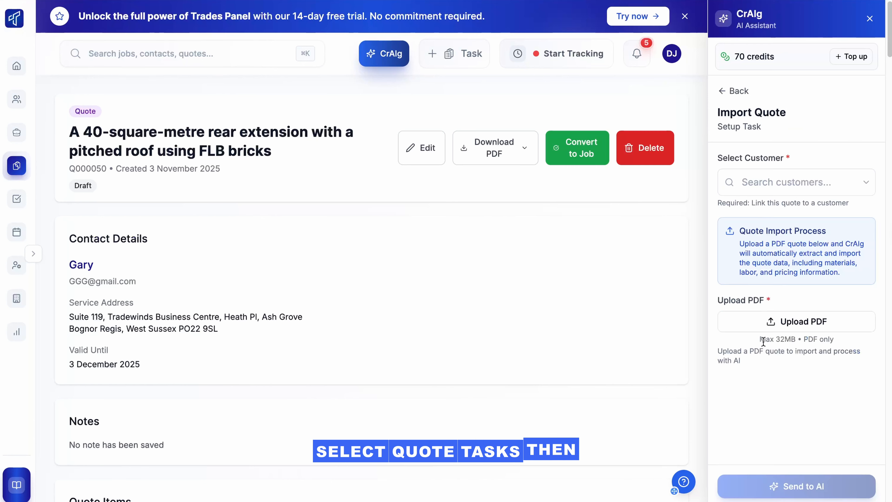
Link the quote import to the customer and their service address, and send Estimate_65102 (1).pdf to the AI
click(765, 176)
click(763, 211)
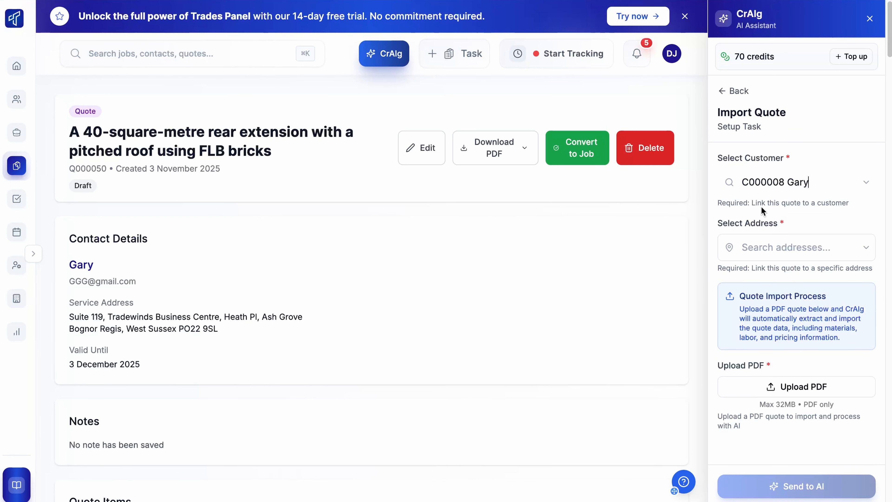
click(762, 249)
click(780, 288)
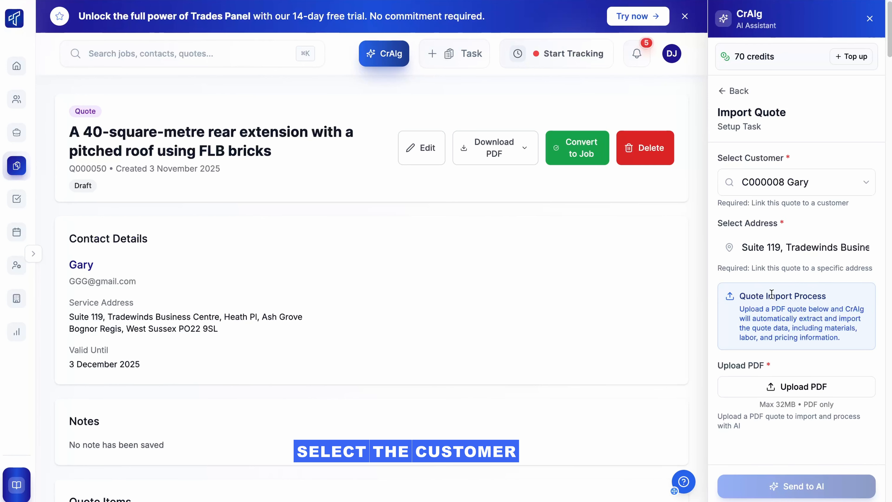
click(799, 389)
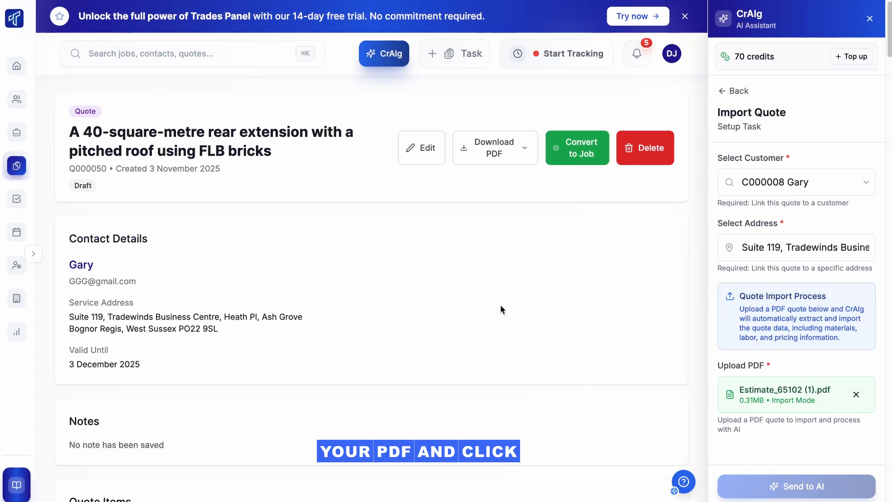
click(783, 489)
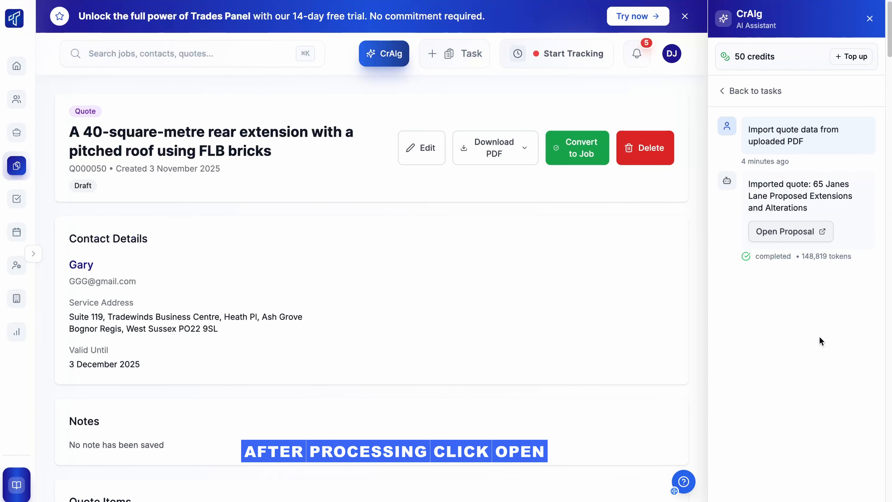
Open the proposal generated from the imported PDF, save it and accept it to create the quote
click(793, 233)
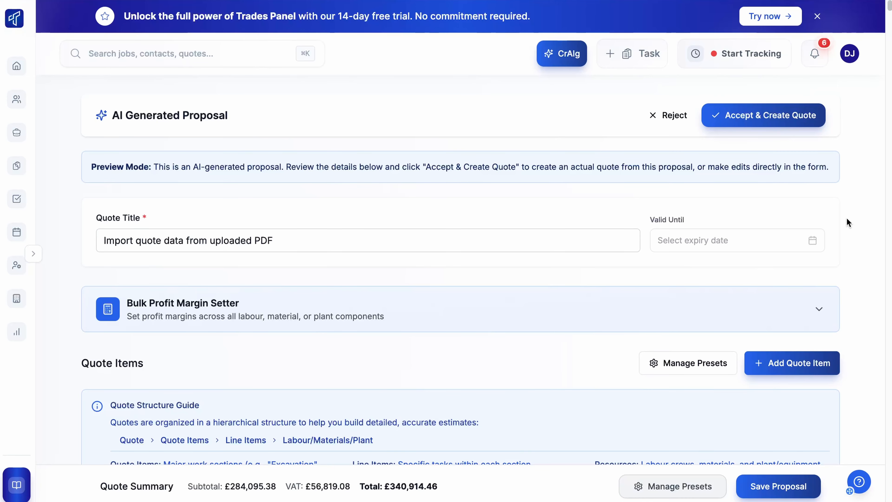
scroll(848, 222, down, 15)
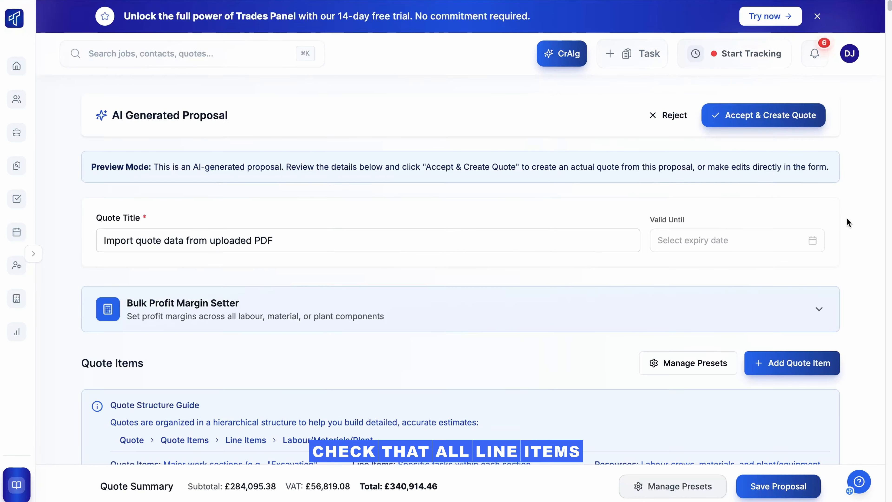
click(773, 487)
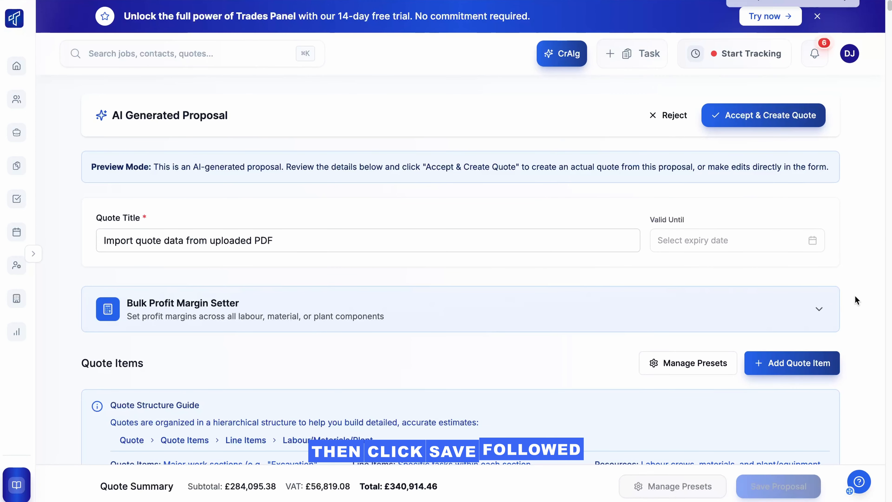
click(742, 113)
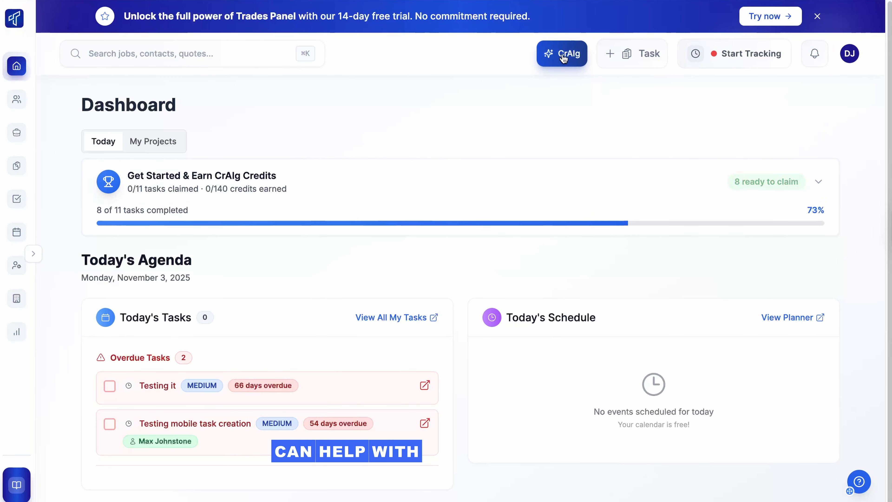
Start a new CrAIg task for importing purchase invoices
click(564, 54)
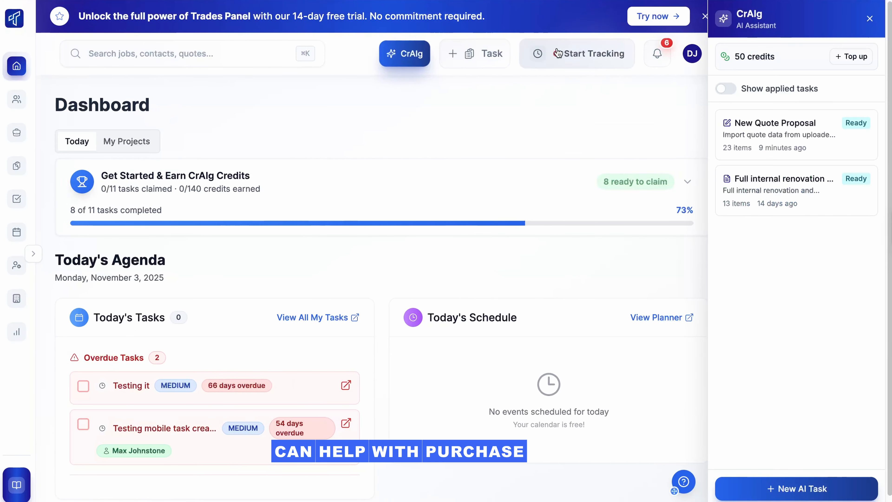
click(747, 492)
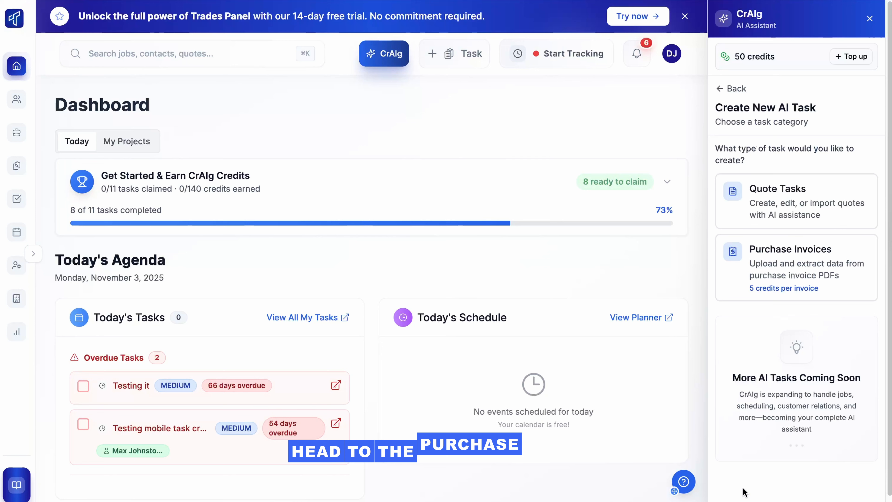
click(757, 278)
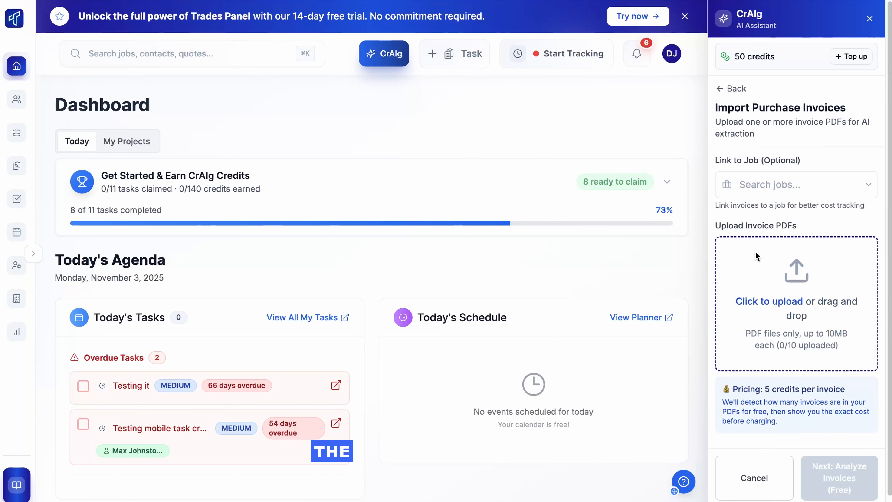
Link the purchase invoice import to the Kingsway rear extension job and upload Extensioninv.pdf
click(761, 185)
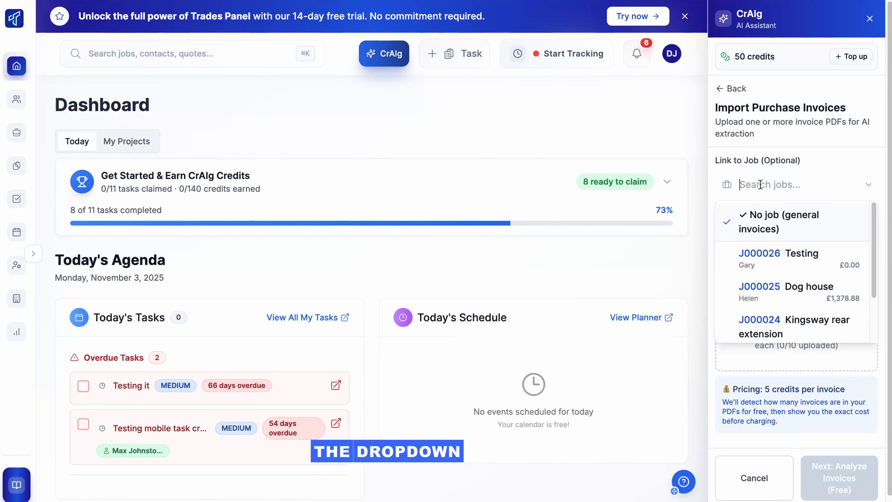
click(771, 320)
click(771, 313)
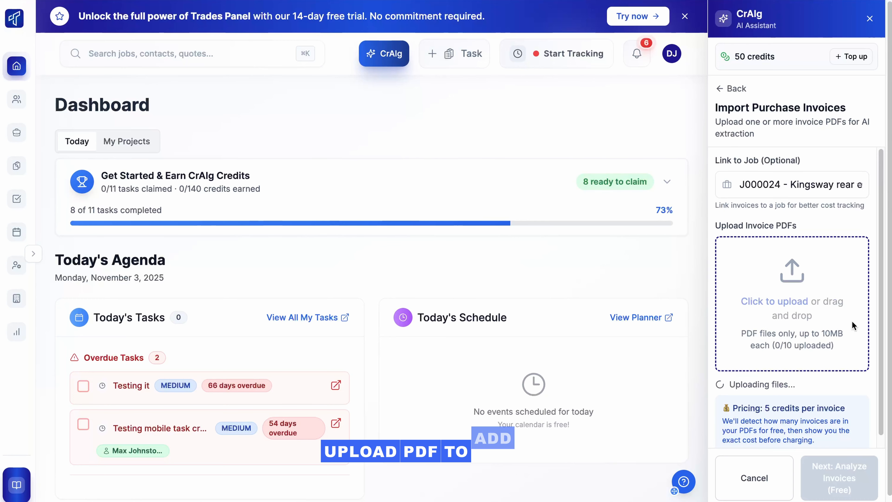
scroll(854, 325, down, 3)
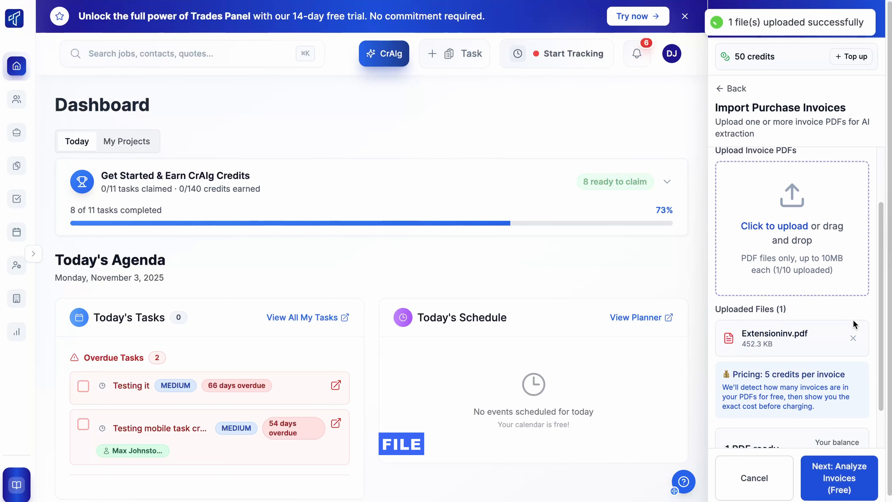
scroll(841, 358, down, 1)
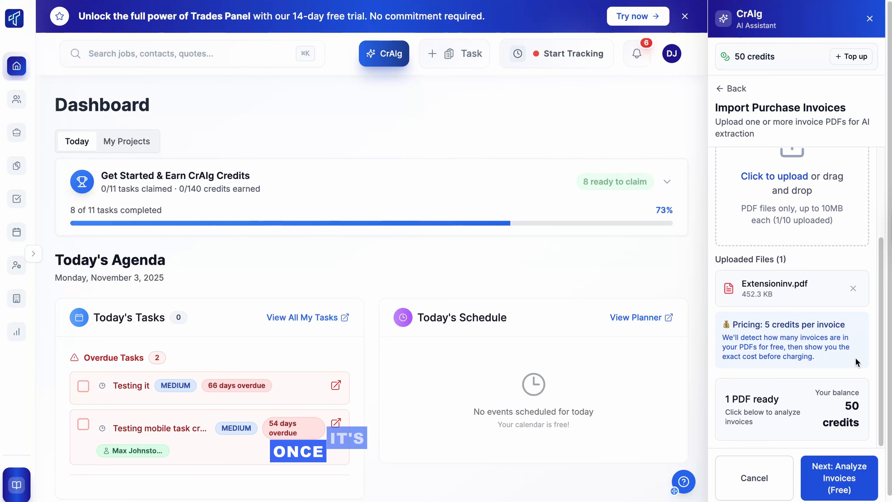
Analyze the uploaded invoice PDF, review the detected invoice and its credit cost, and process it
click(851, 485)
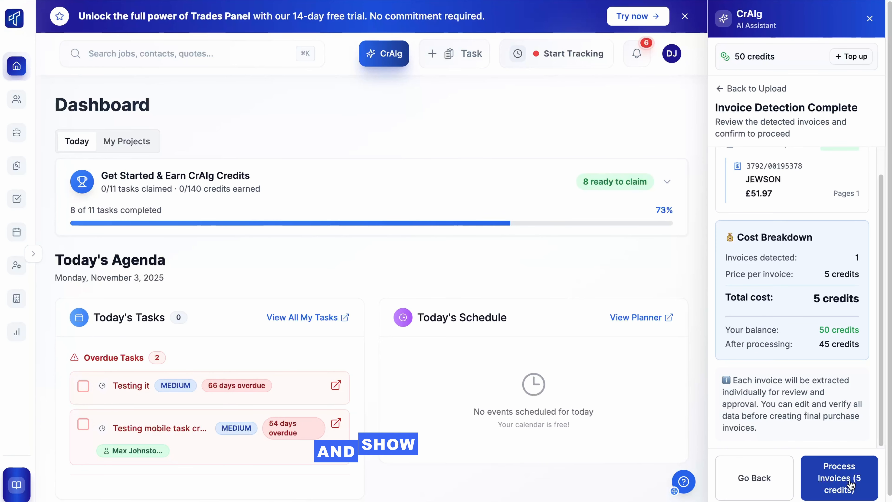
scroll(836, 446, up, 1)
scroll(836, 446, up, 1)
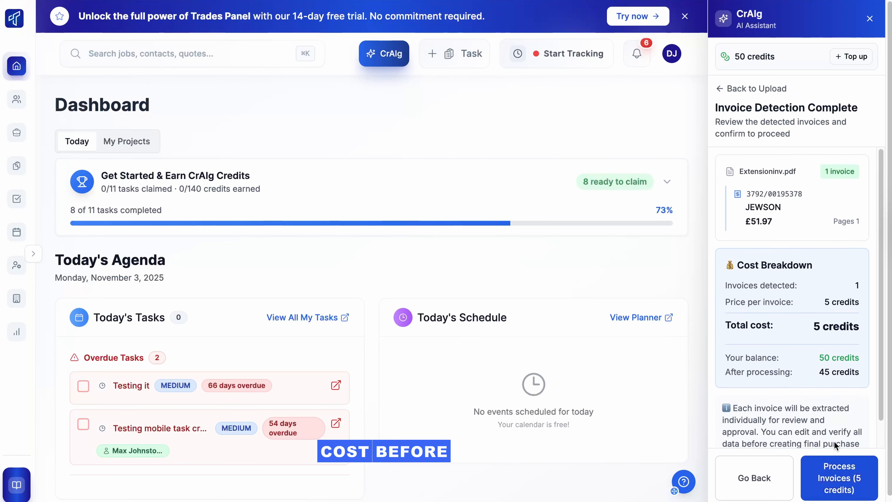
click(843, 480)
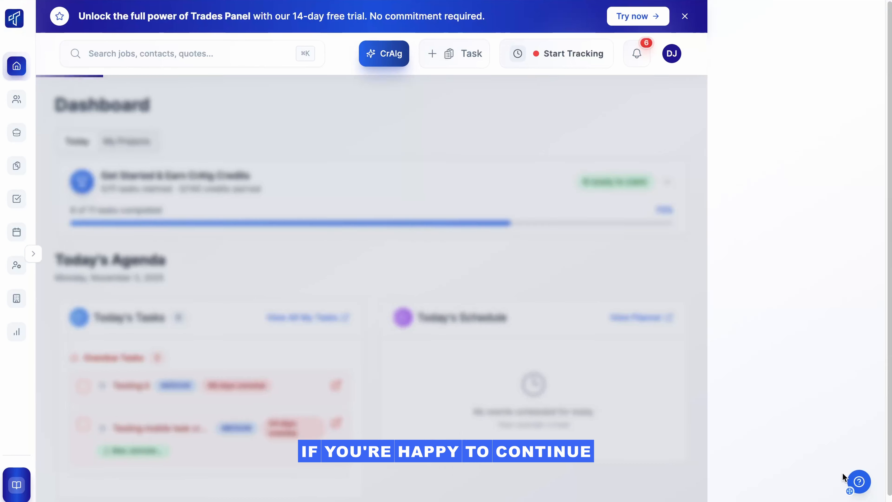
Expand the extracted JEWSON invoice and review its supplier, invoice type and line items
scroll(826, 411, down, 1)
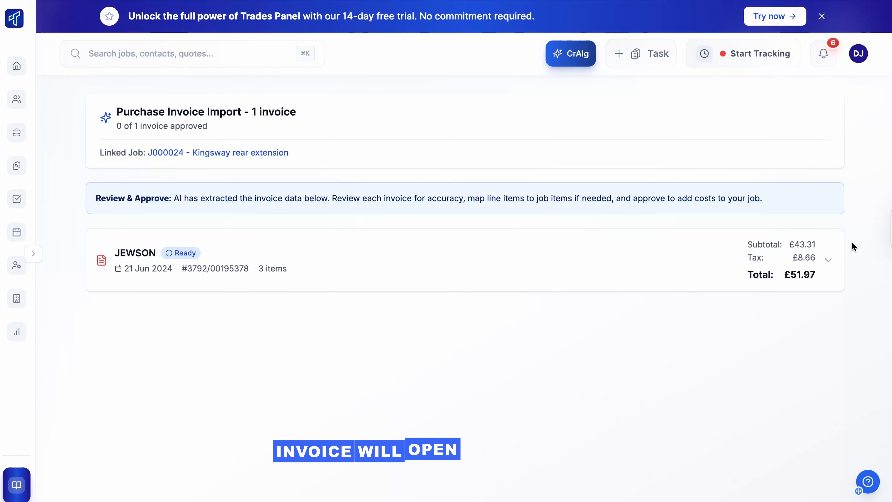
click(828, 260)
scroll(851, 238, down, 5)
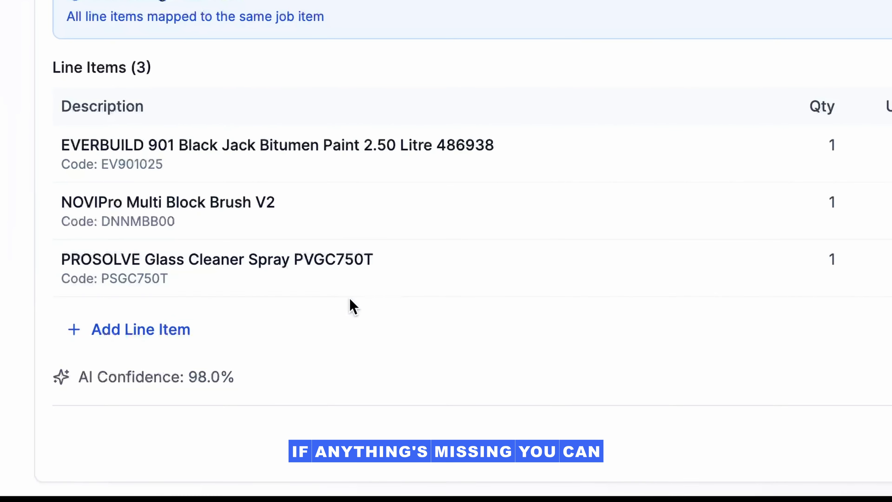
Add a blank line item to the JEWSON invoice and discard it
click(133, 343)
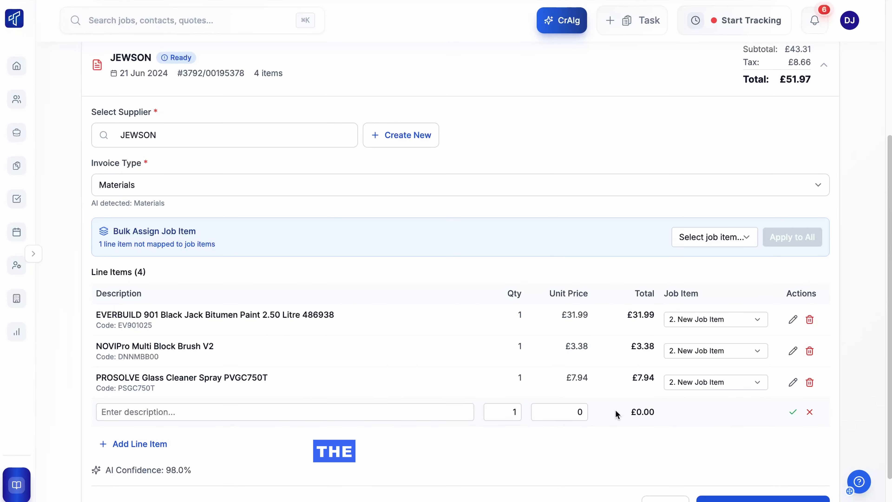
click(810, 412)
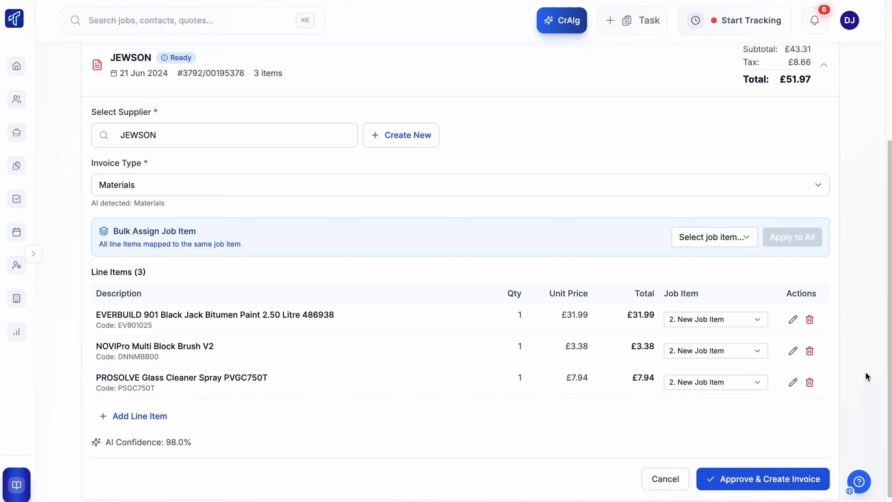
Set the job item of the PROSOLVE Glass Cleaner Spray line to None / Misc
scroll(864, 373, down, 1)
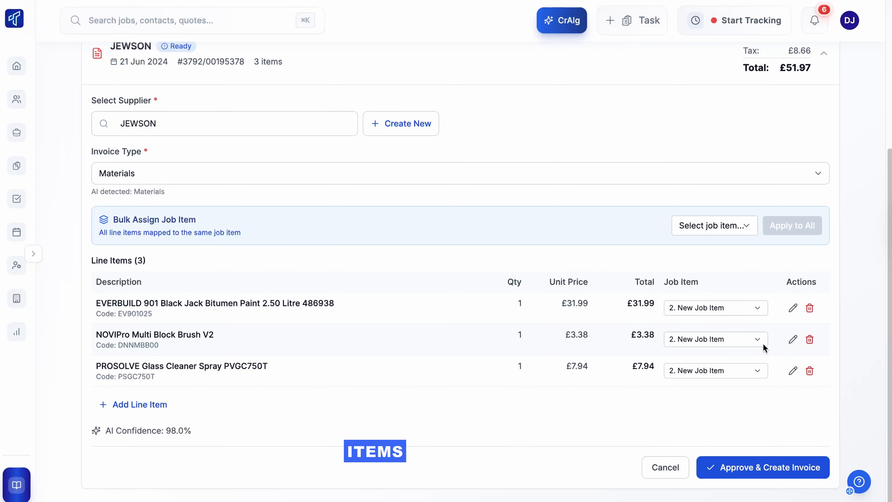
click(711, 367)
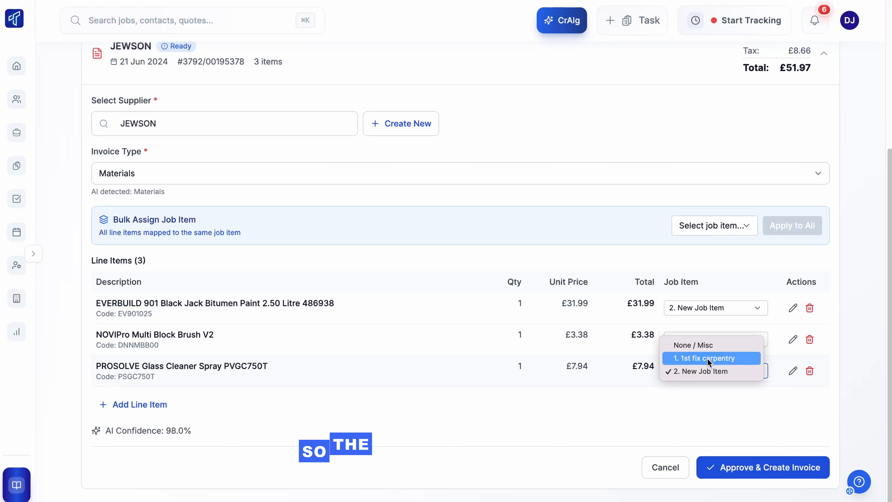
click(704, 345)
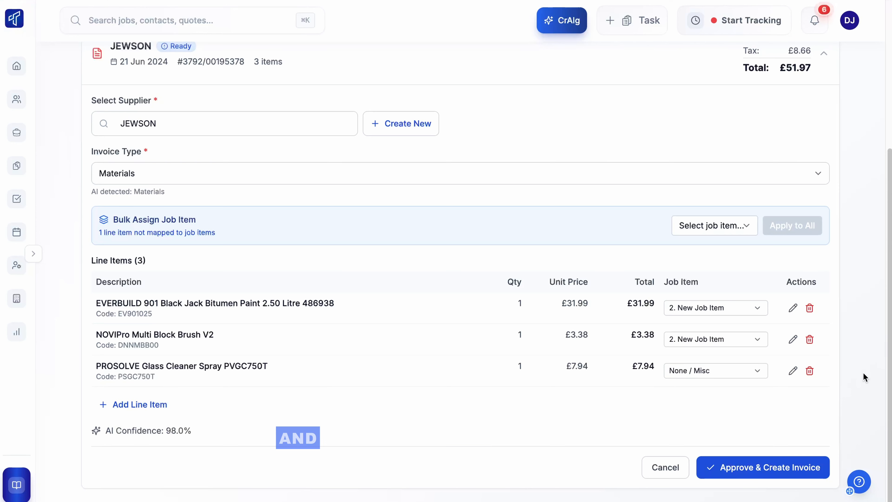
Bulk assign all line items of the JEWSON invoice to job item 2. New Job Item
click(716, 224)
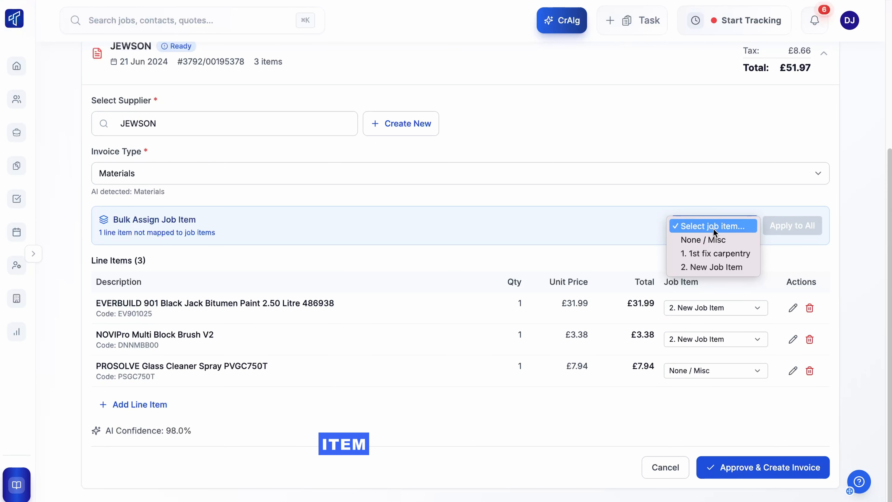
click(708, 265)
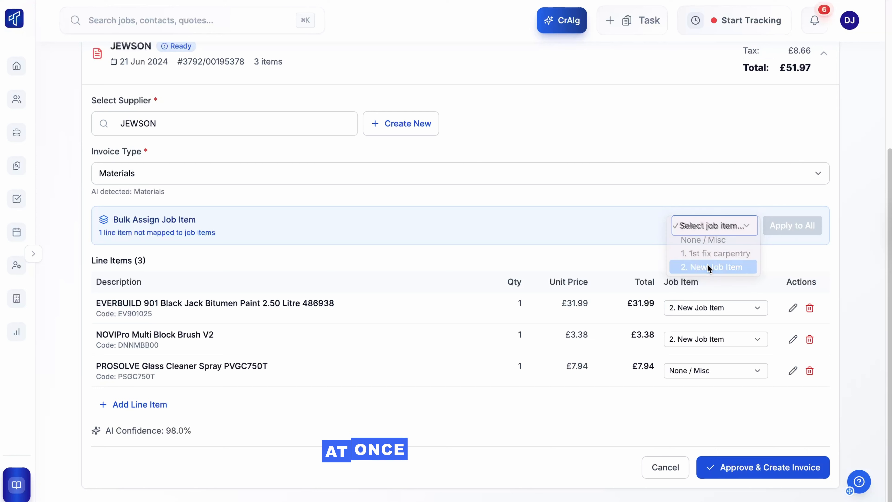
click(808, 231)
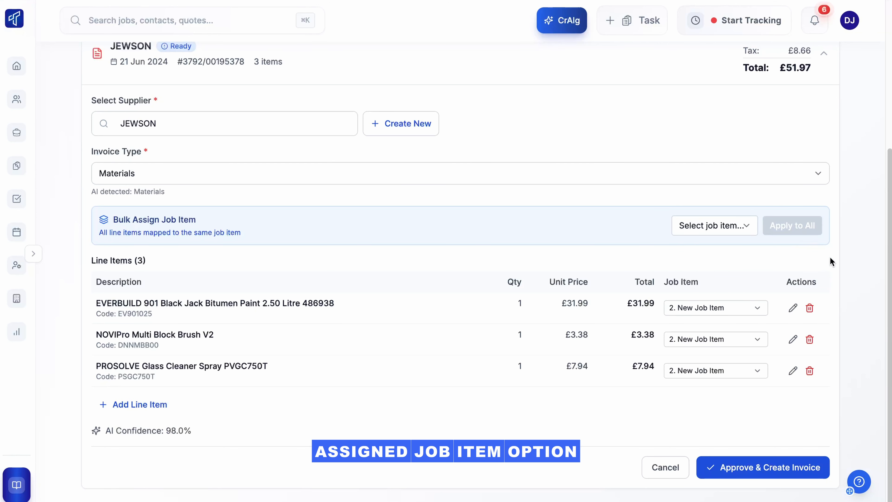
Approve the JEWSON invoice to create it, and view the created purchase invoice's details and line items
click(760, 473)
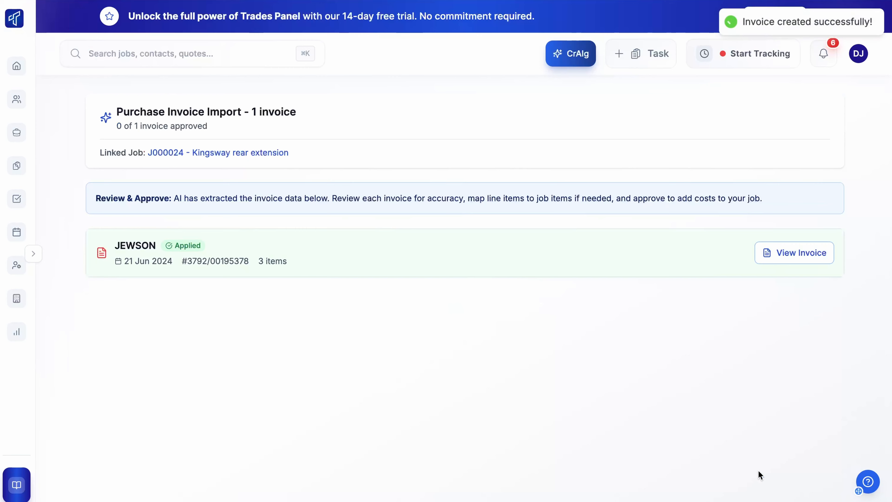
click(777, 255)
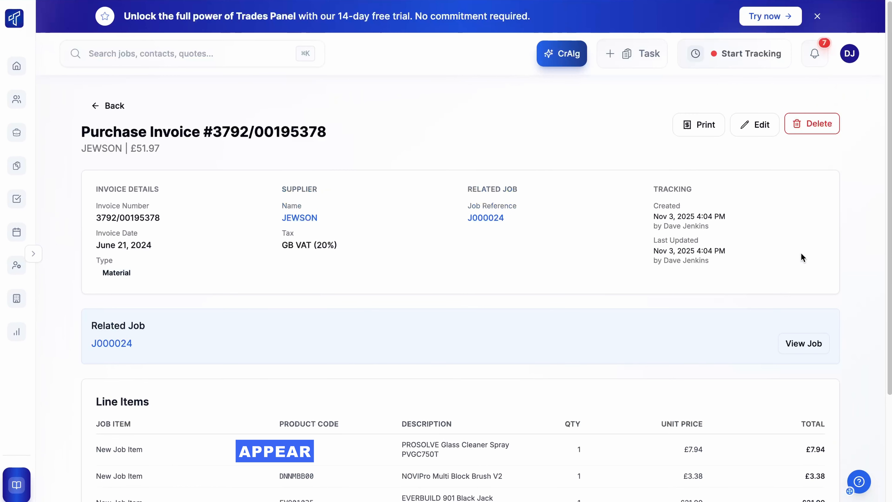
scroll(874, 249, down, 1)
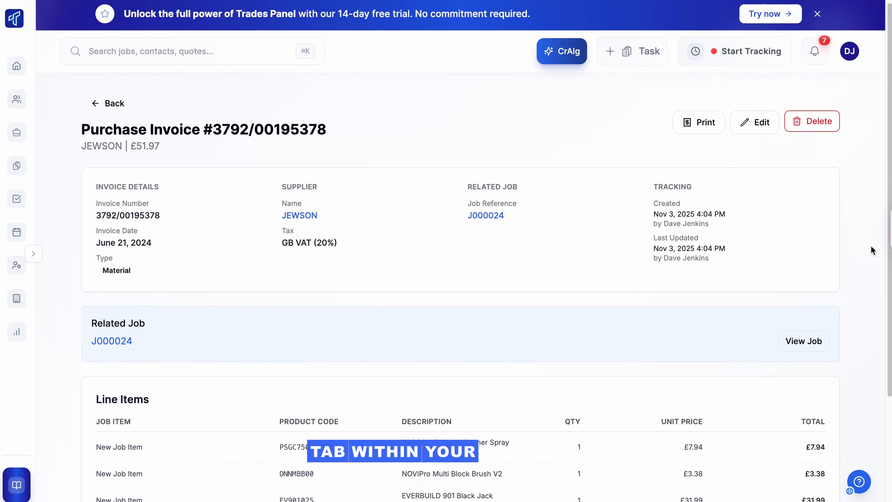
scroll(871, 251, down, 3)
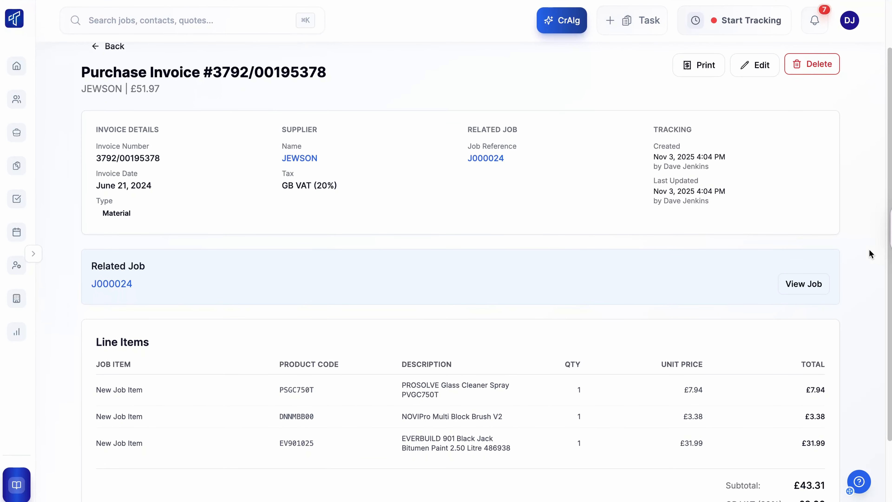